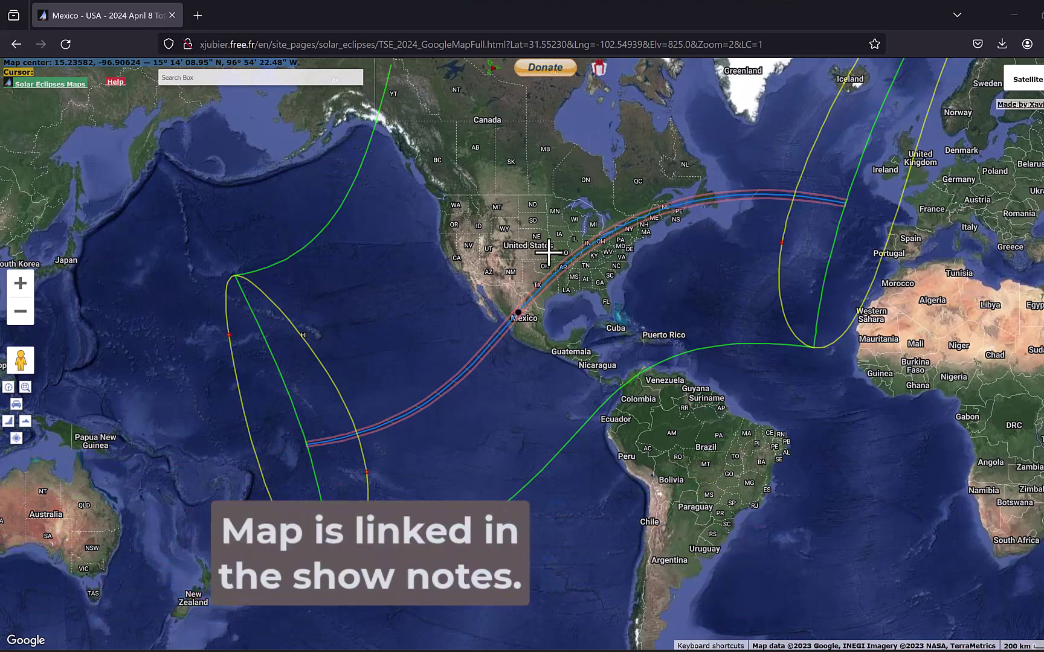
# - Zoom to Texas and show a centre-line spot near Fredericksburg: 4m 25.4s totality, maximum 18:34:59.7 UT
pyautogui.scroll(2, 548, 253)
pyautogui.scroll(2, 604, 254)
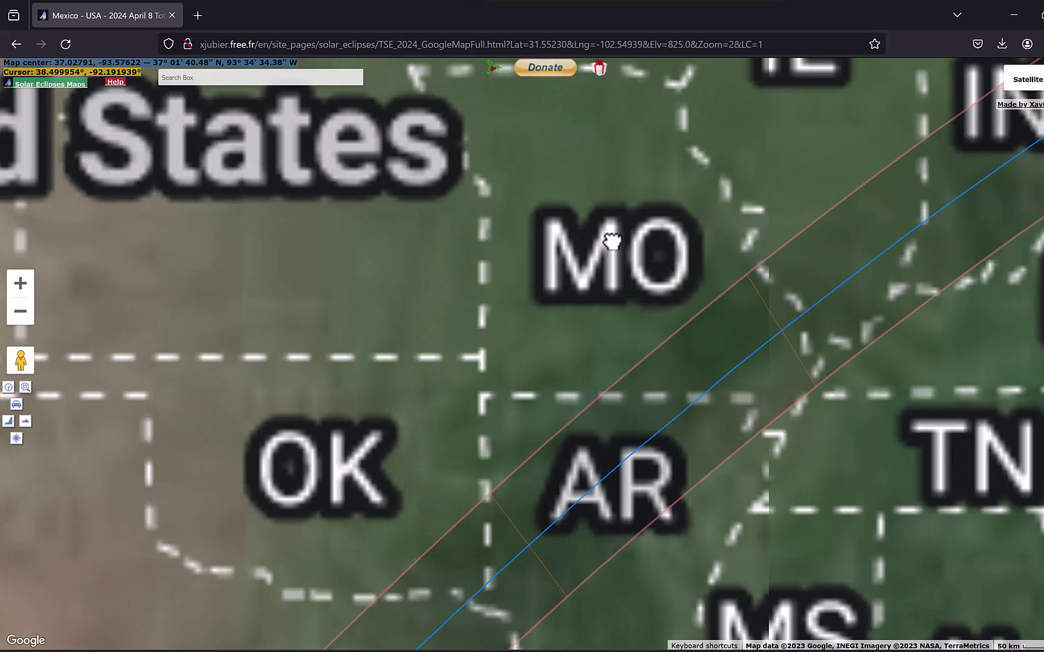
pyautogui.moveTo(610, 238); pyautogui.dragTo(442, 187)
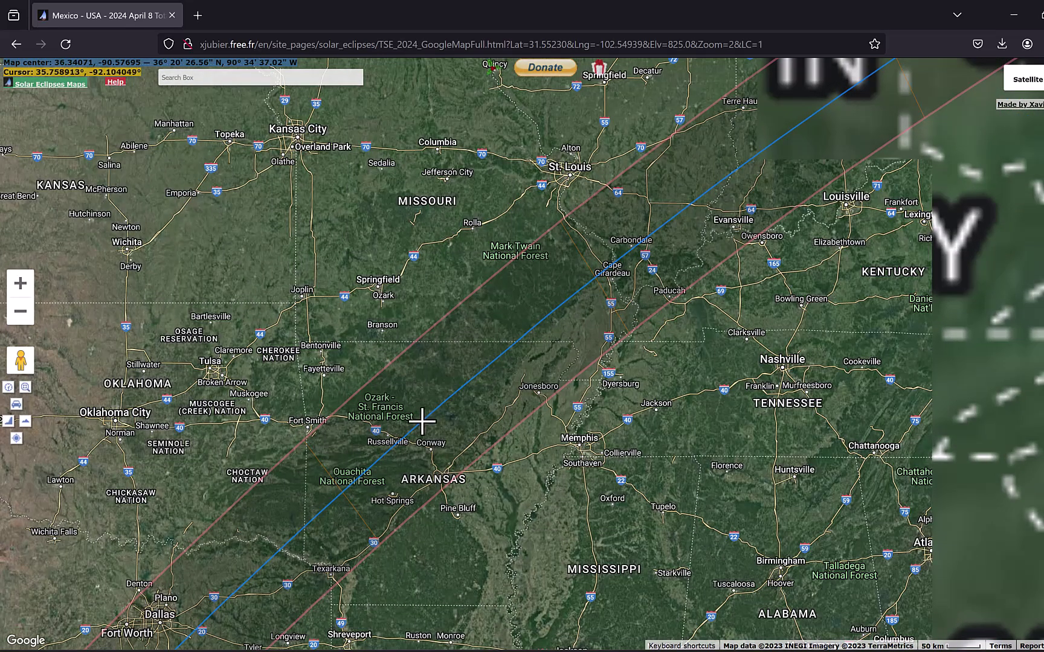
pyautogui.moveTo(531, 288); pyautogui.dragTo(742, 95)
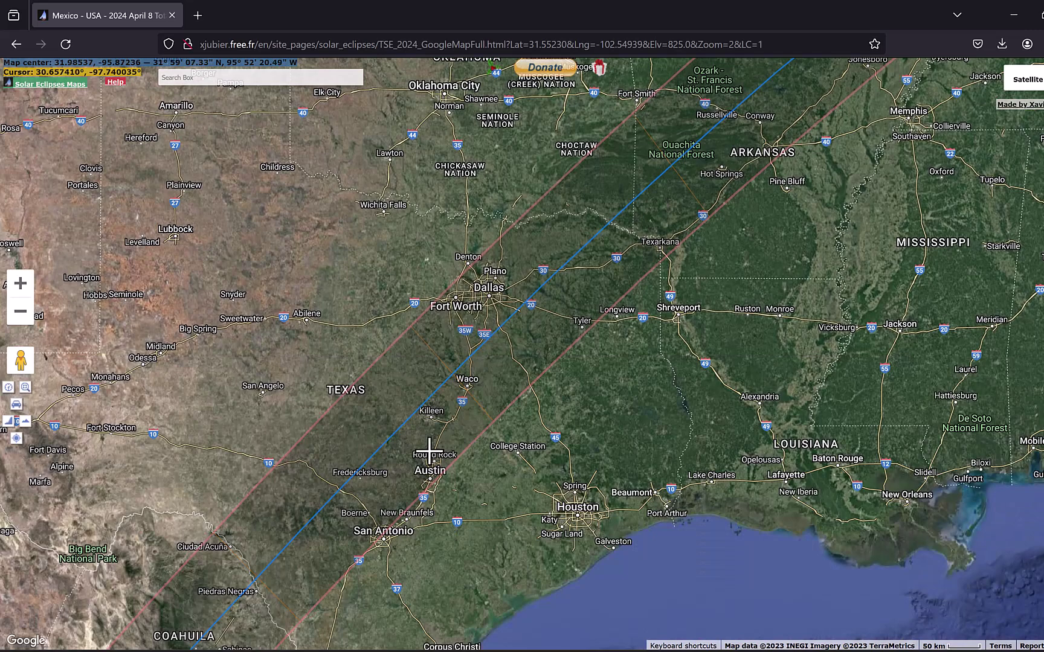
pyautogui.moveTo(428, 449); pyautogui.dragTo(637, 231)
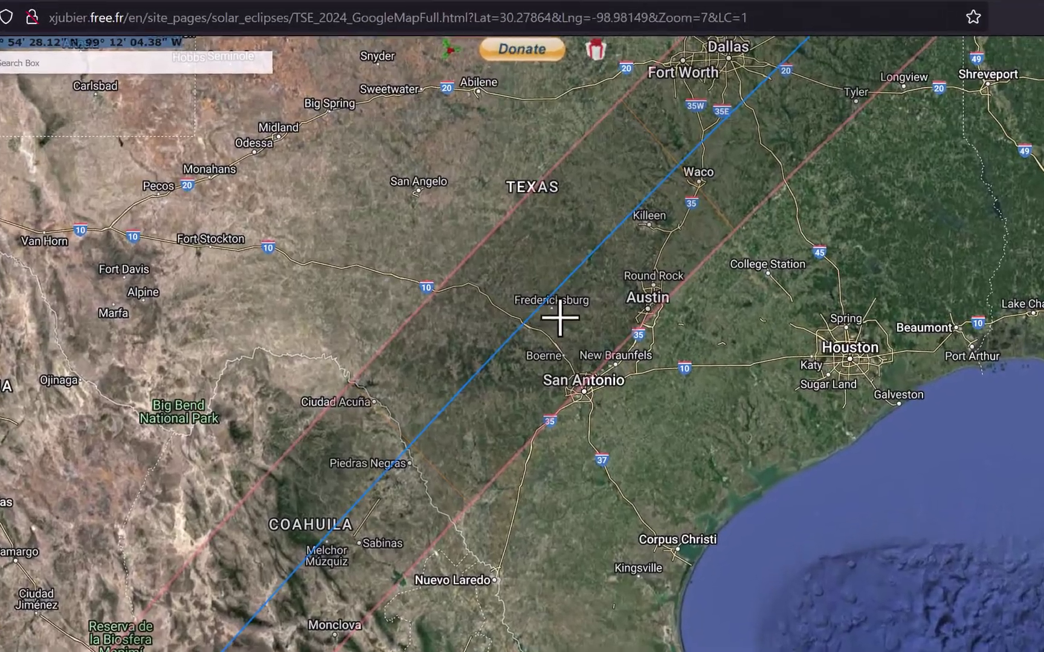
pyautogui.click(567, 258)
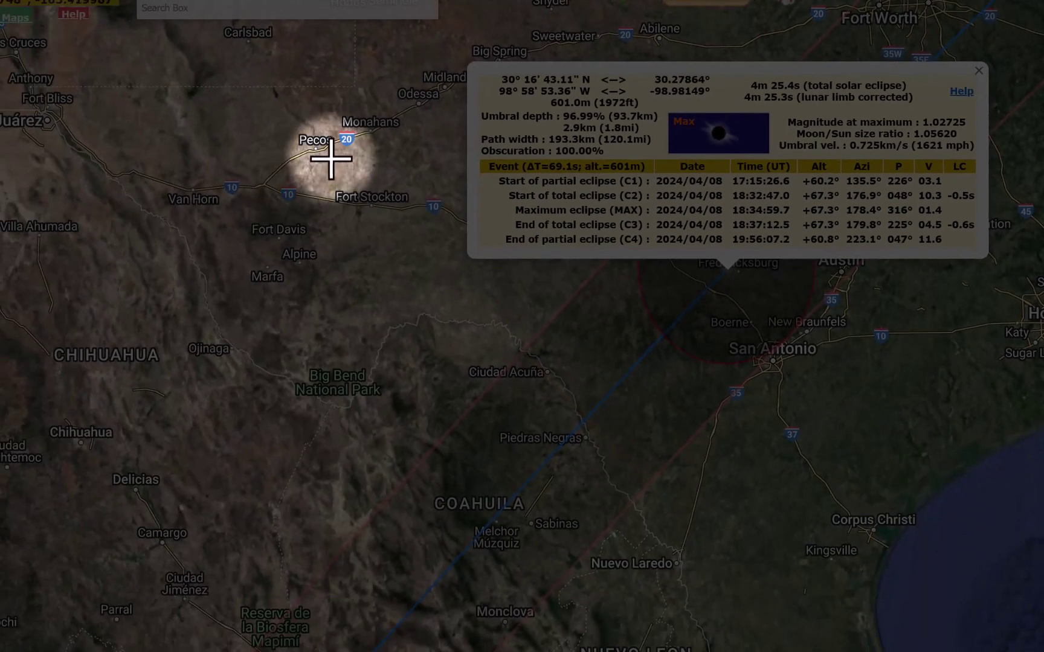
# - Show Fort Stockton's partial-eclipse times, then the 4m 24.6s totality times for a point west of Boerne
pyautogui.click(337, 187)
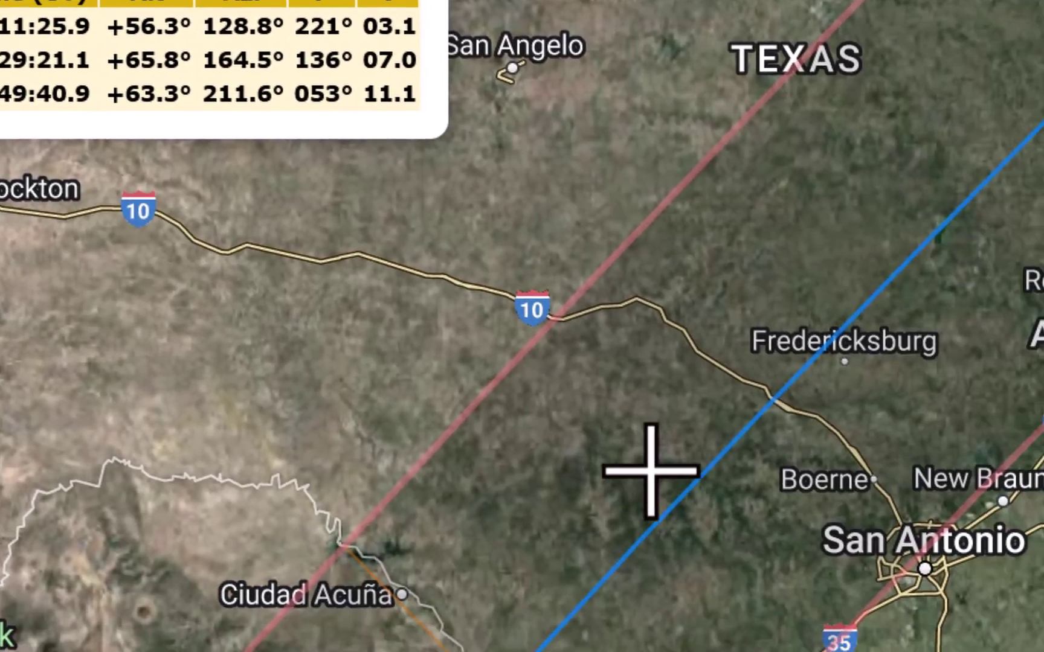
pyautogui.click(652, 473)
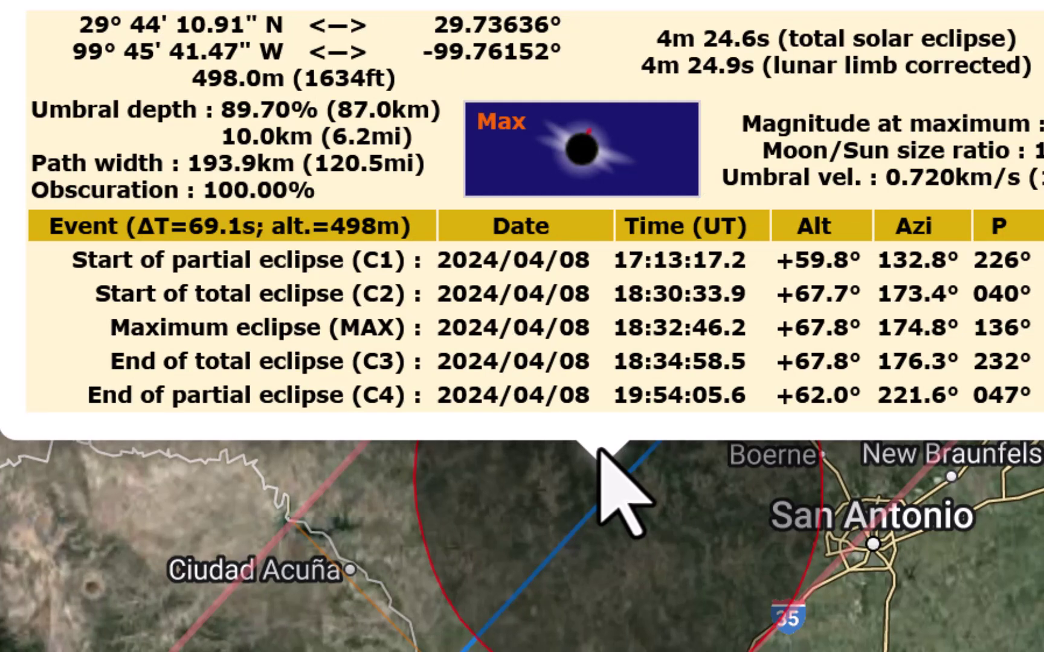
pyautogui.moveTo(679, 394)
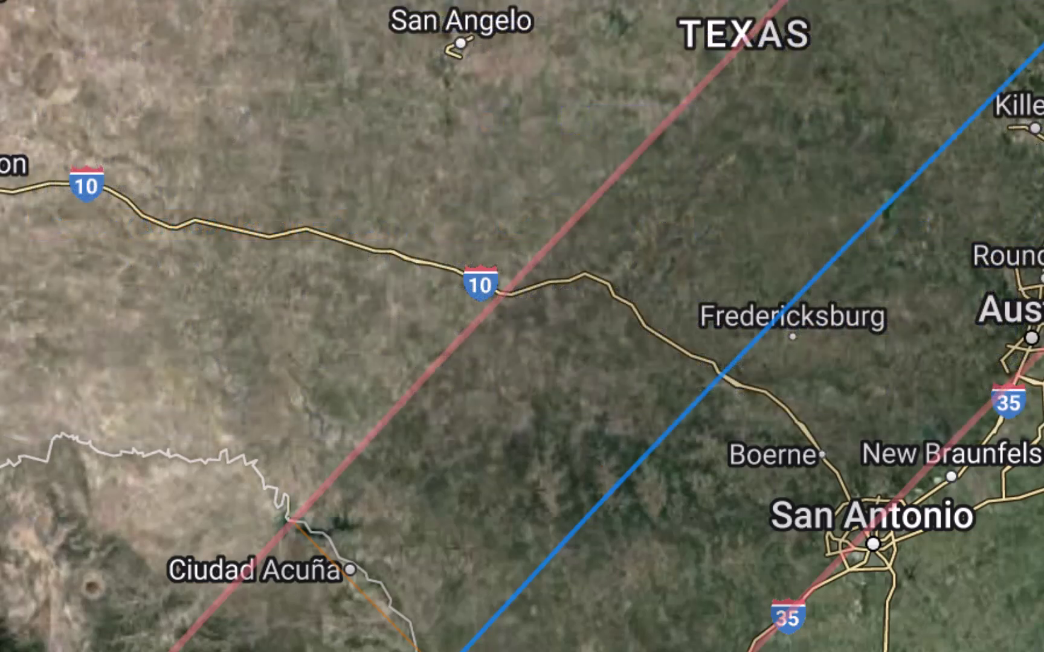
# - Follow the eclipse path northeast from Texas to Ohio and zoom in on Hilliard and Dublin
pyautogui.scroll(-3, 522, 326)
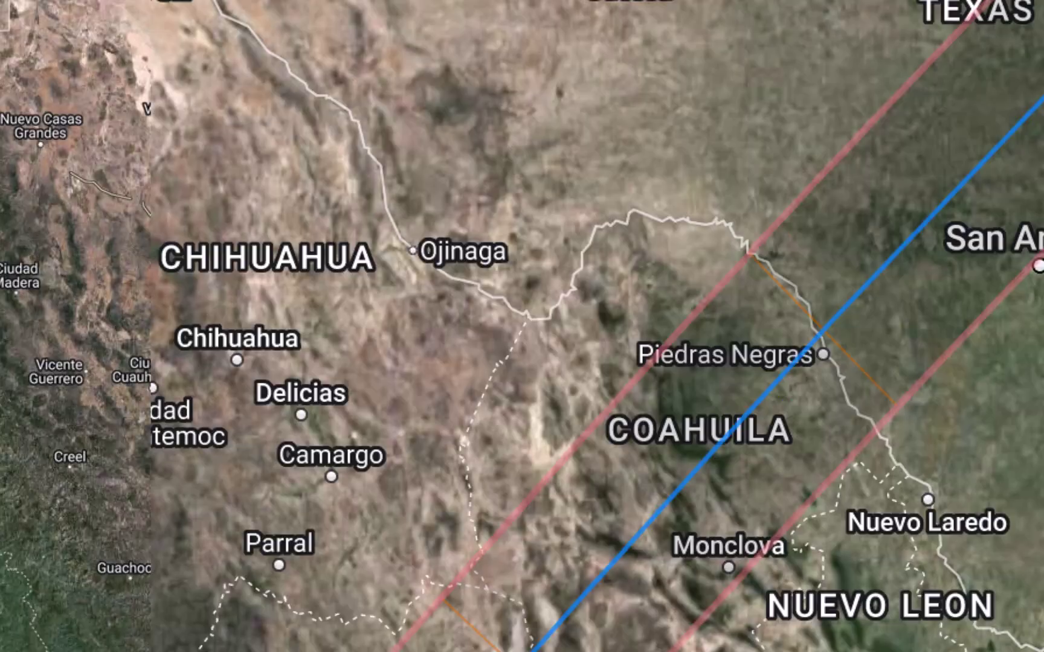
pyautogui.moveTo(1019, 119); pyautogui.dragTo(103, 651)
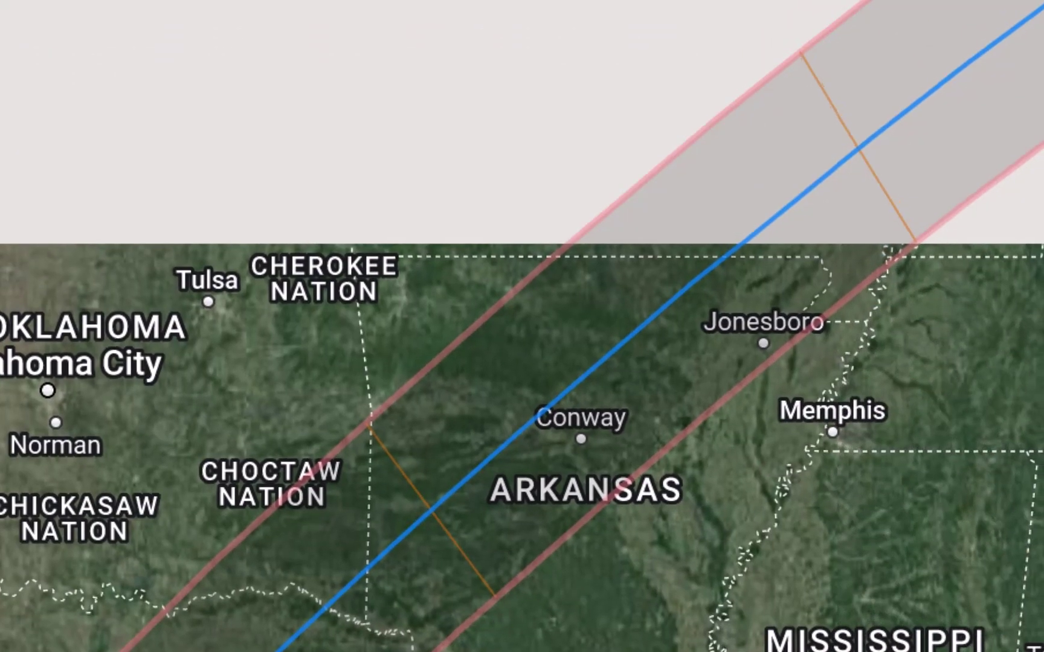
pyautogui.moveTo(1036, 91); pyautogui.dragTo(555, 492)
pyautogui.scroll(-1, 615, 438)
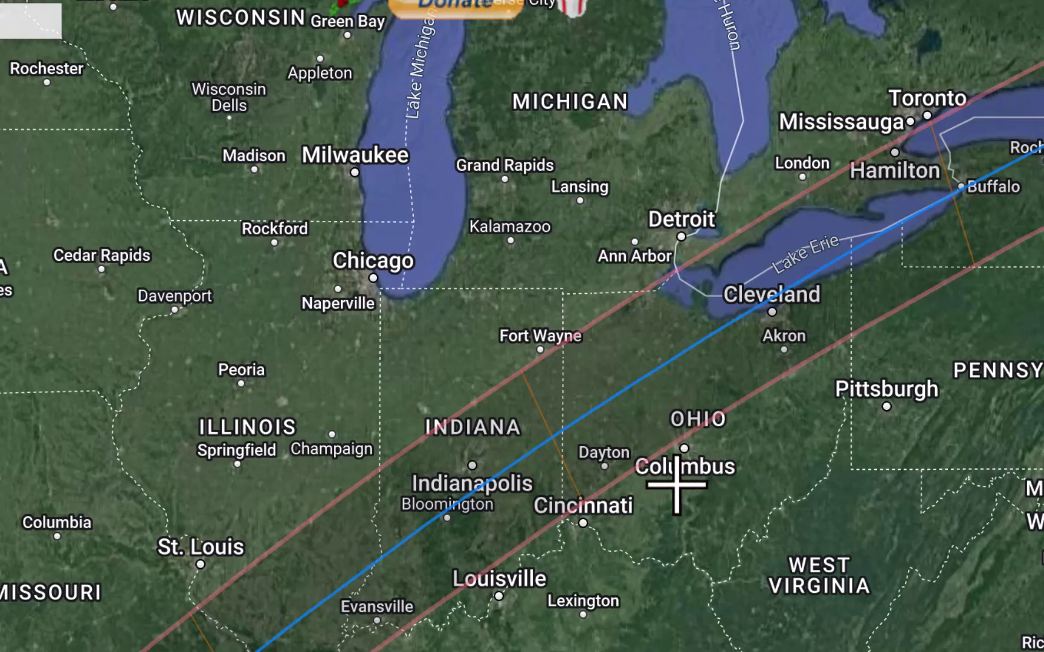
pyautogui.scroll(5, 676, 485)
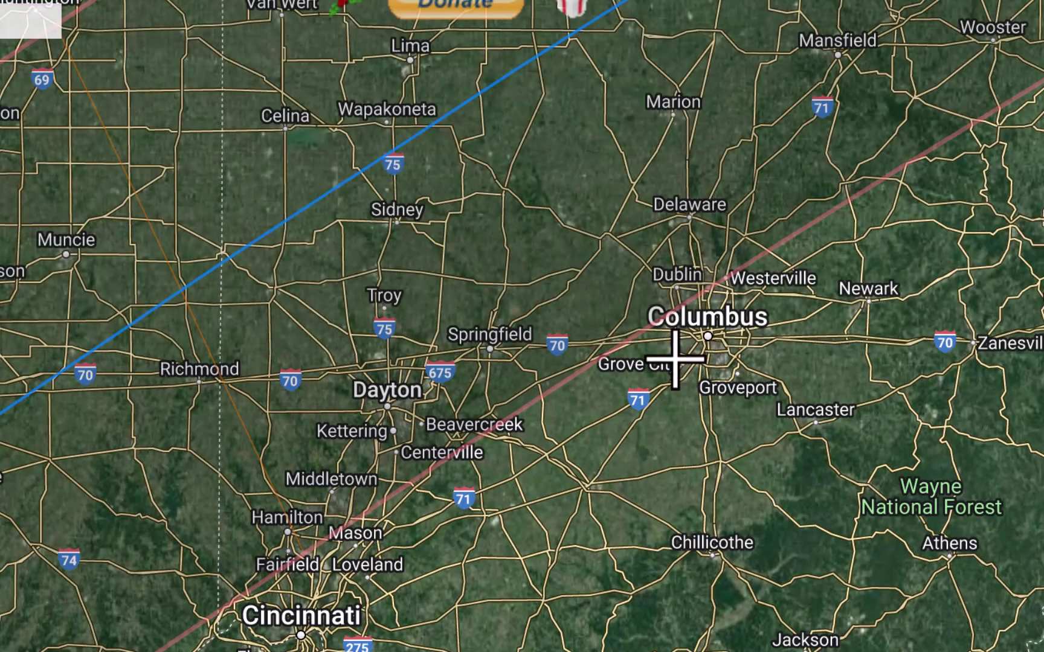
pyautogui.scroll(2, 680, 297)
pyautogui.scroll(1, 680, 297)
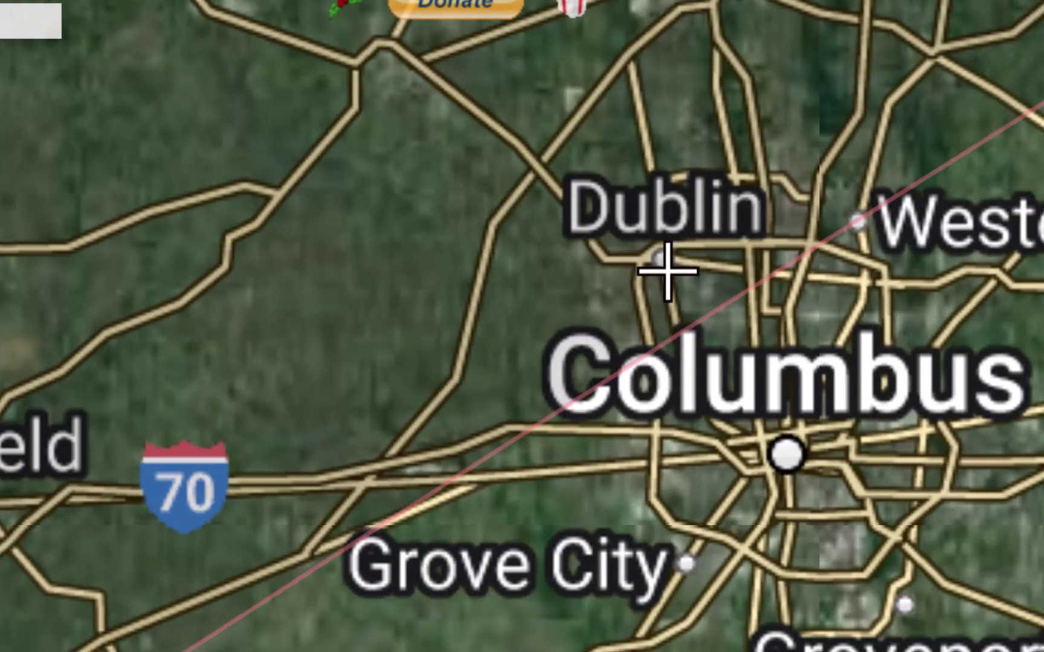
pyautogui.moveTo(650, 381); pyautogui.dragTo(629, 524)
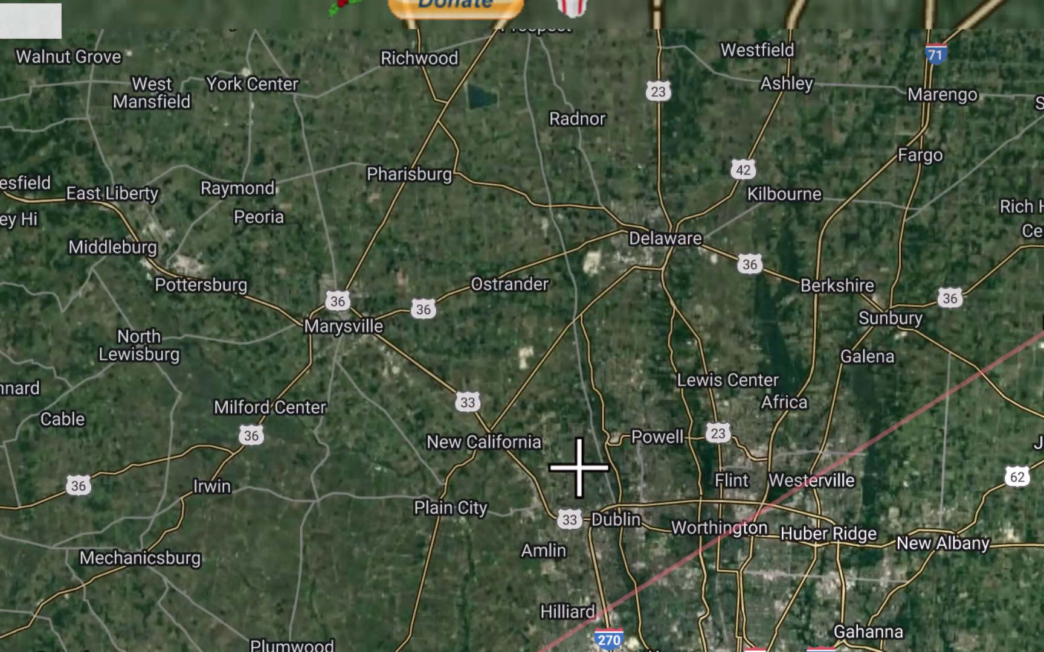
pyautogui.moveTo(566, 524); pyautogui.dragTo(552, 446)
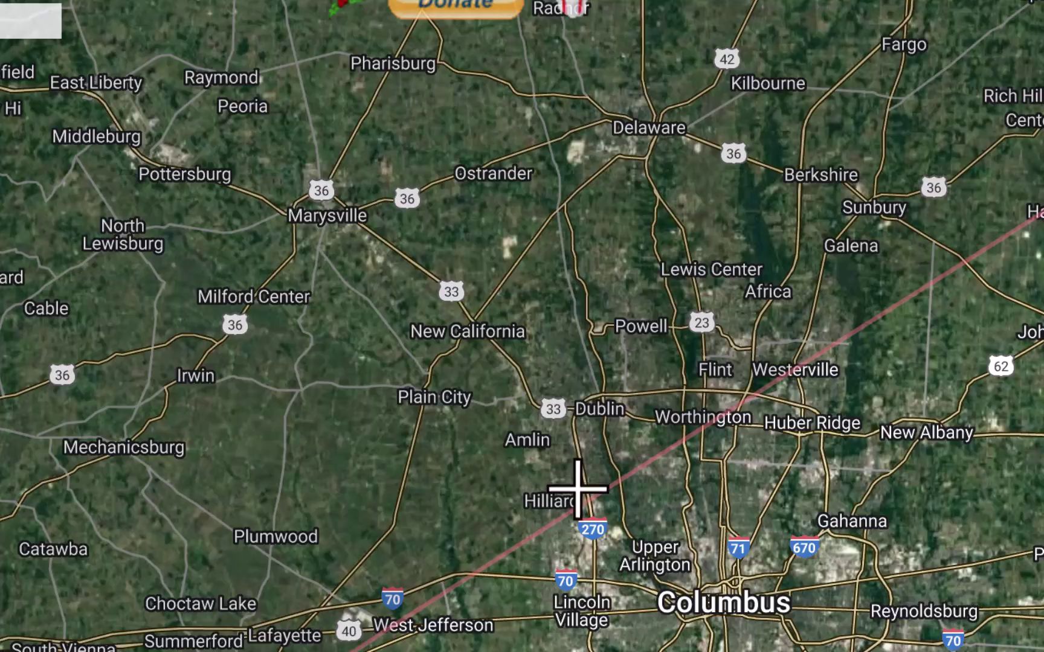
pyautogui.scroll(2, 578, 488)
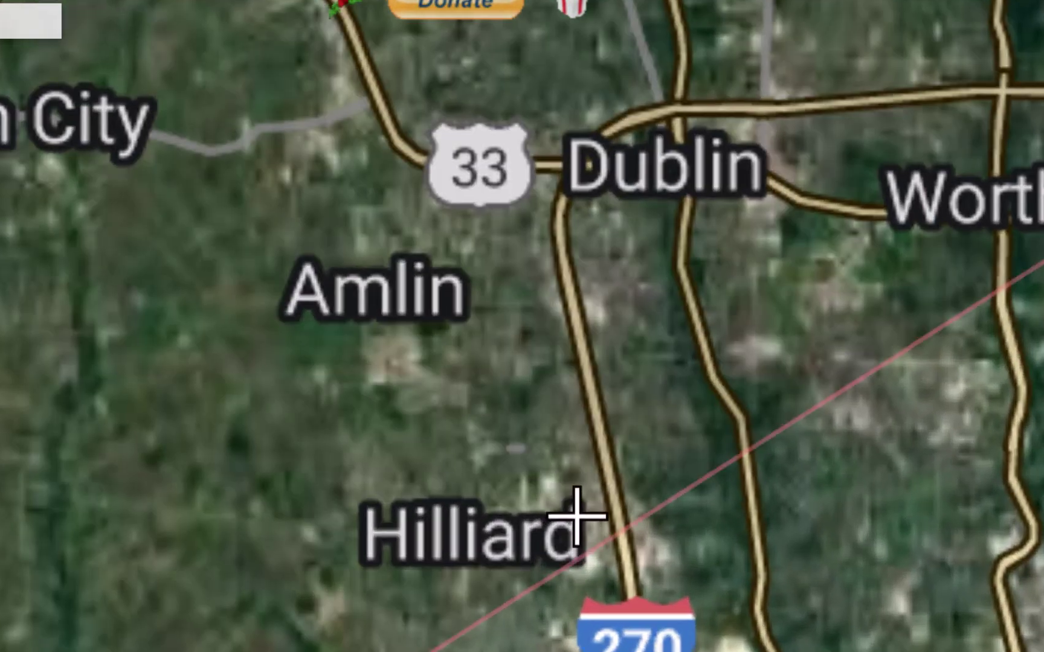
# - Check Hilliard's eclipse contact times, close the popup and zoom out
pyautogui.click(530, 496)
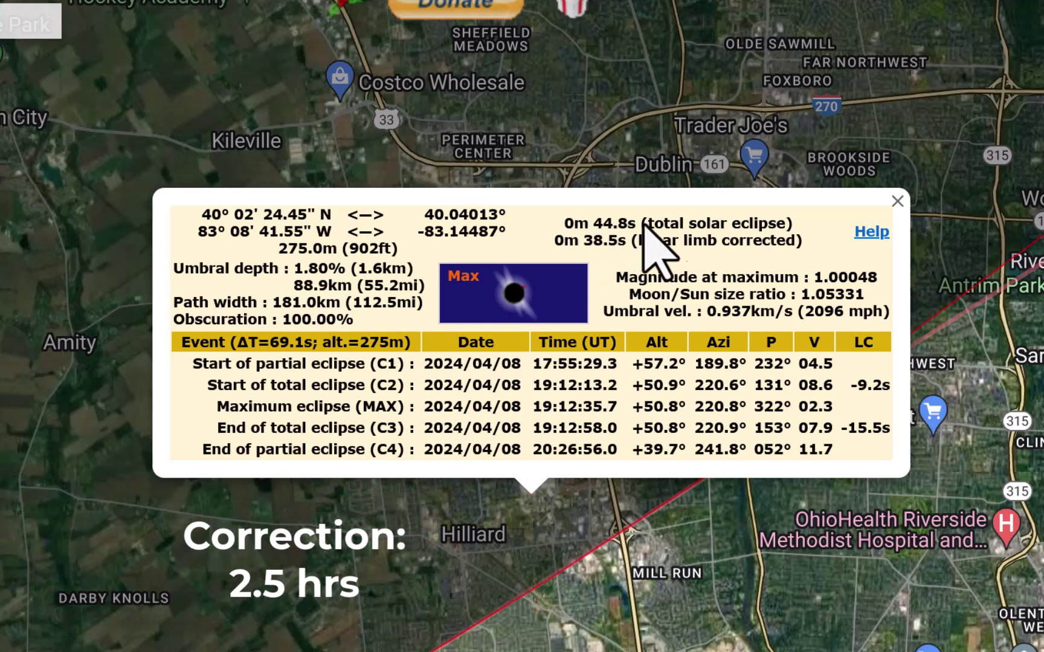
pyautogui.click(898, 201)
pyautogui.scroll(-3, 340, 201)
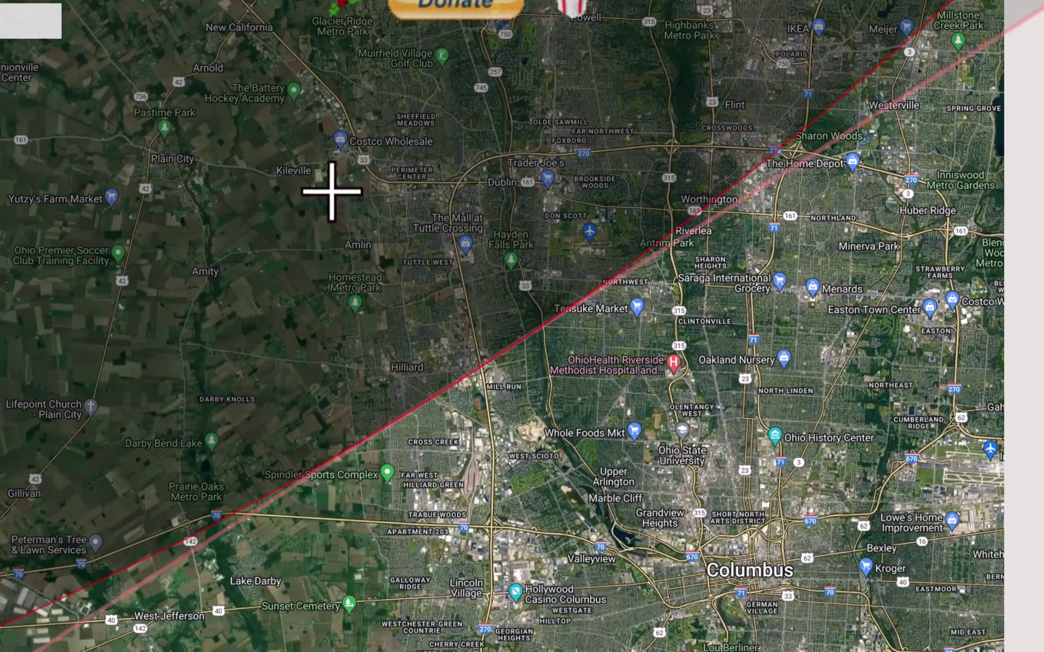
pyautogui.scroll(-2, 309, 179)
# - Show times for a centre-line point near Kenton: 3m 56.2s of totality, first contact 17:55:40.6 UT
pyautogui.moveTo(319, 238); pyautogui.dragTo(436, 412)
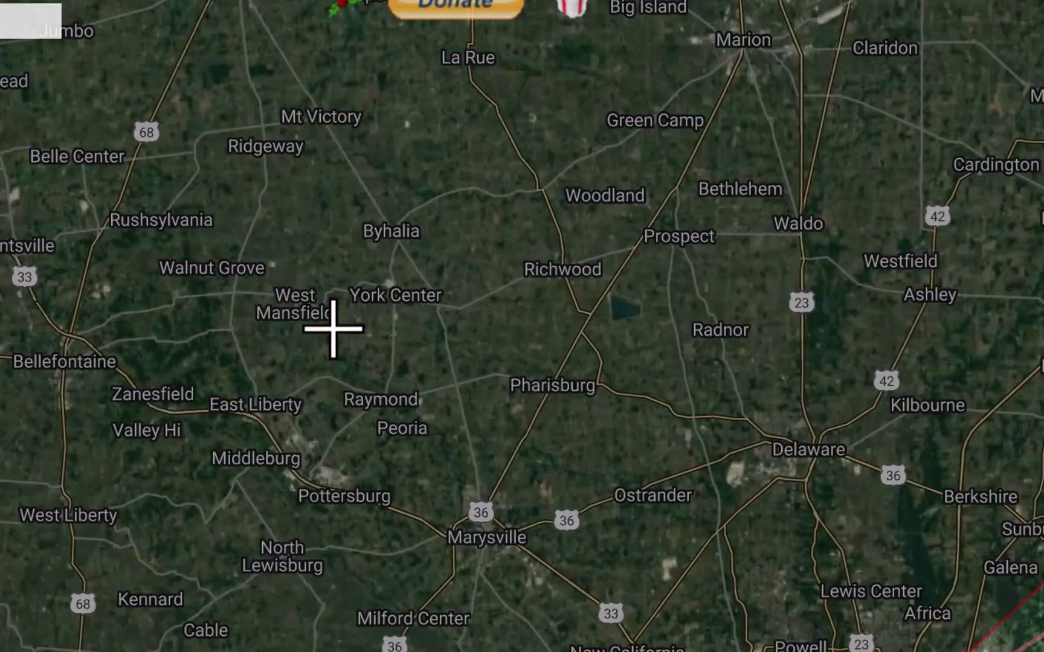
pyautogui.scroll(-2, 275, 191)
pyautogui.moveTo(300, 236); pyautogui.dragTo(462, 492)
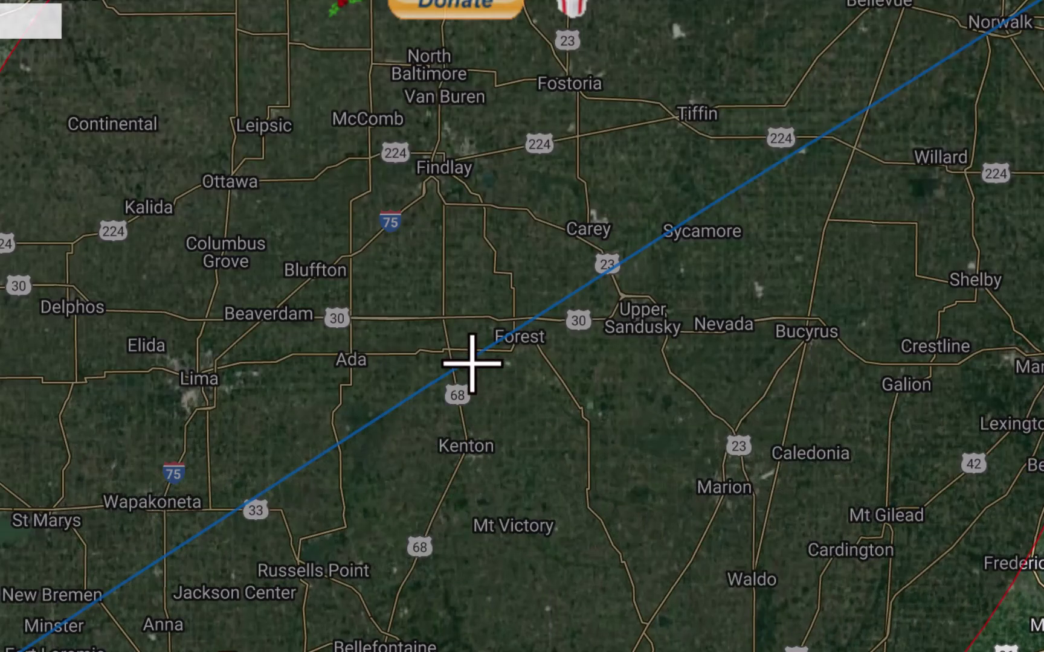
pyautogui.click(576, 400)
pyautogui.click(577, 405)
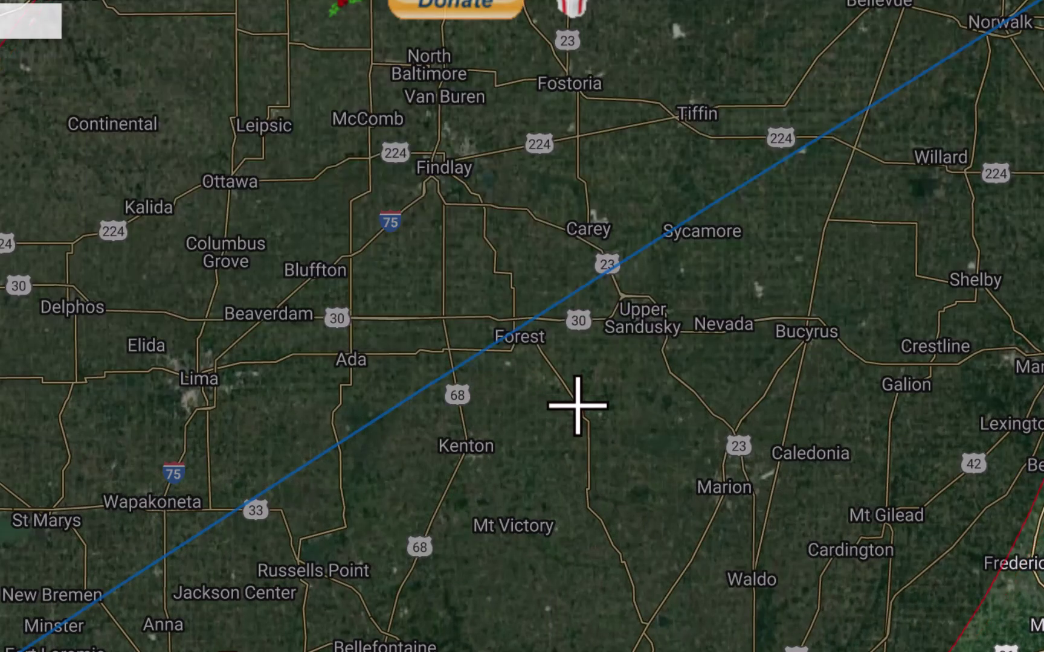
pyautogui.click(577, 405)
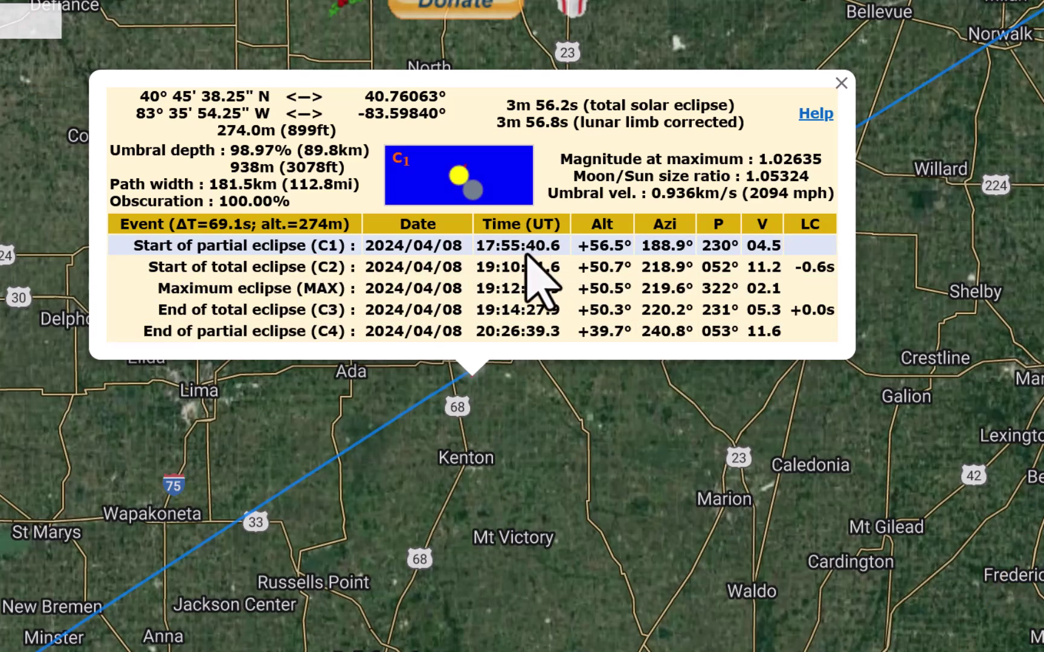
# - Compare the C2 and C1 rows, then launch the PeakFinder panorama for Kenton at first contact
pyautogui.click(607, 263)
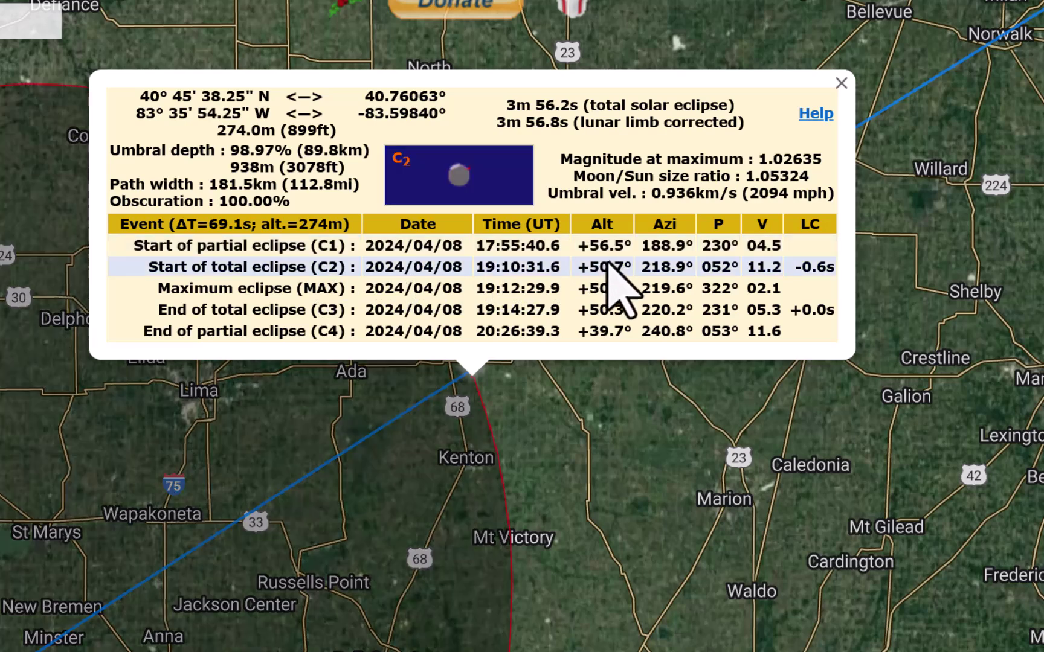
pyautogui.click(608, 247)
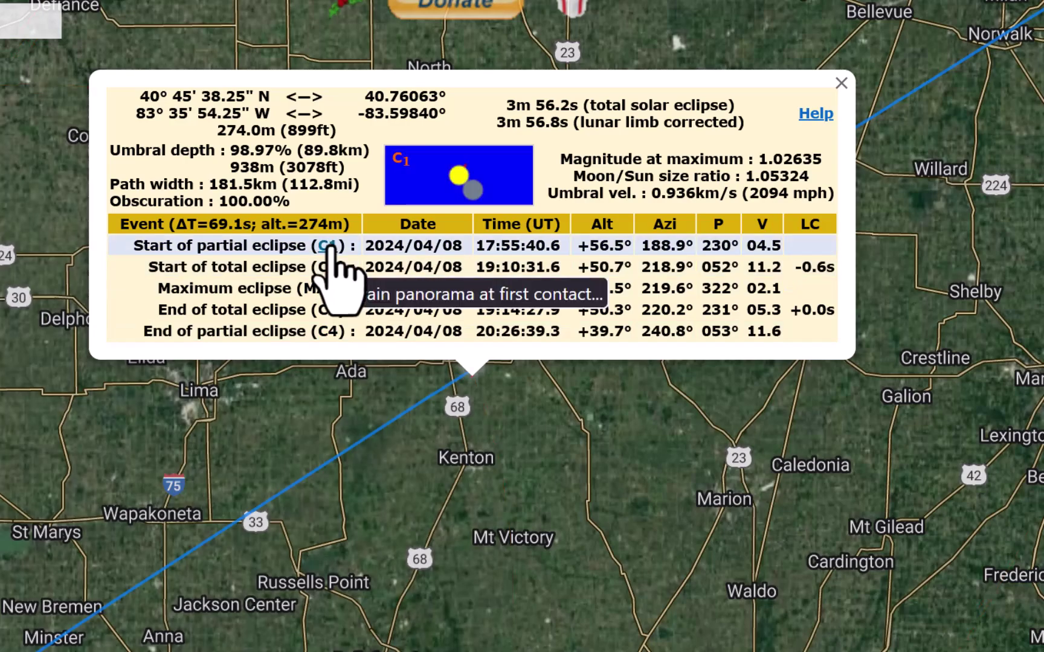
pyautogui.click(327, 246)
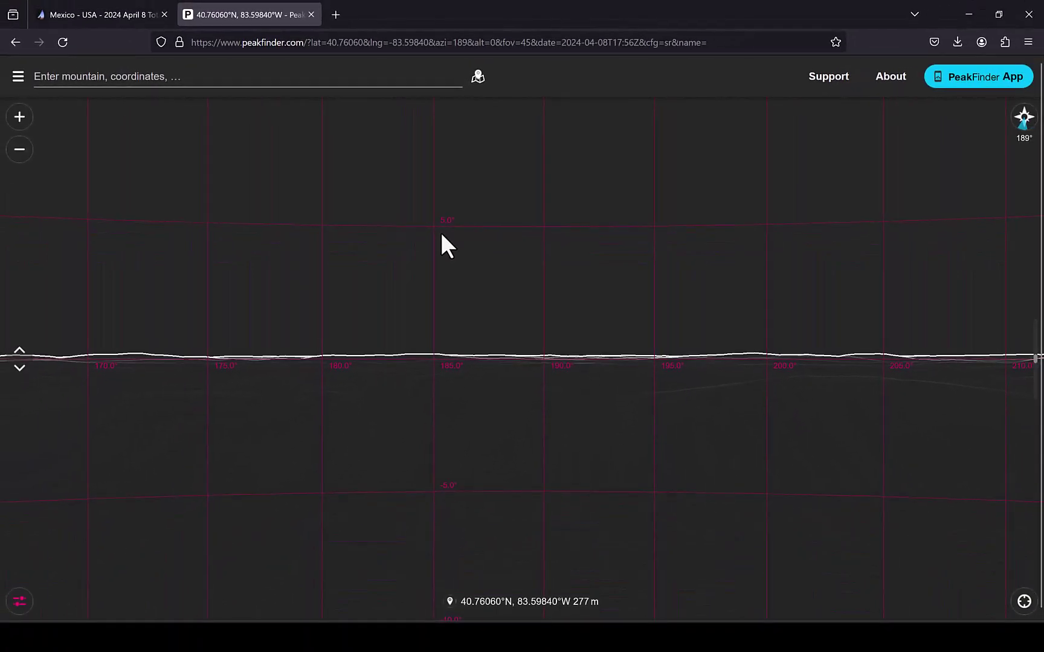
# - Tilt up and zoom out the panorama to show the sun near 56° altitude, then return to the map
pyautogui.moveTo(445, 227); pyautogui.dragTo(439, 275)
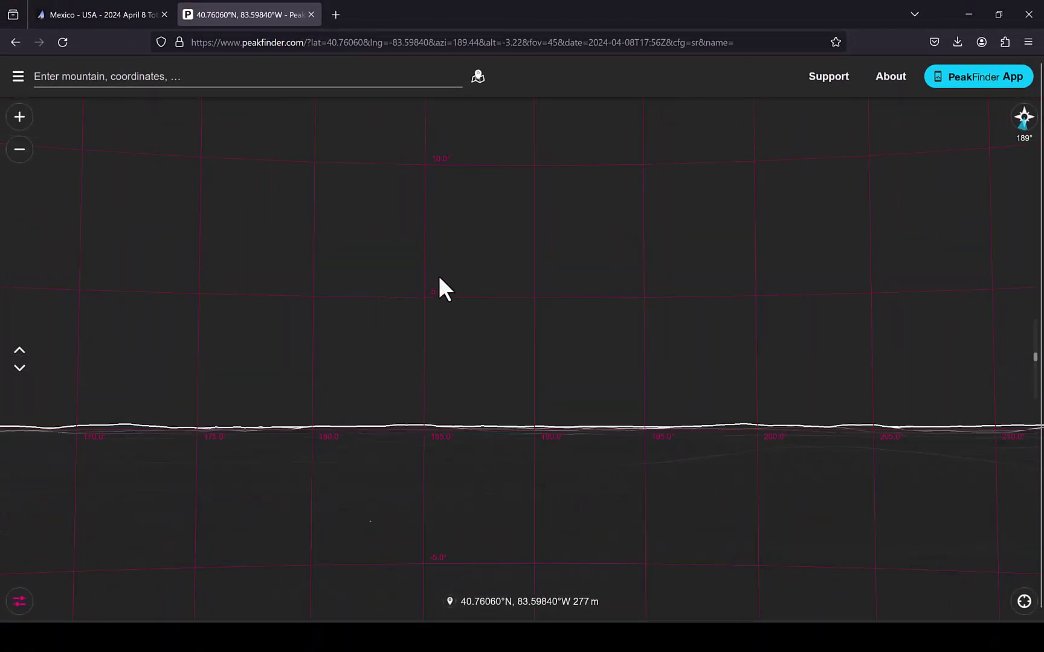
pyautogui.scroll(-2, 449, 270)
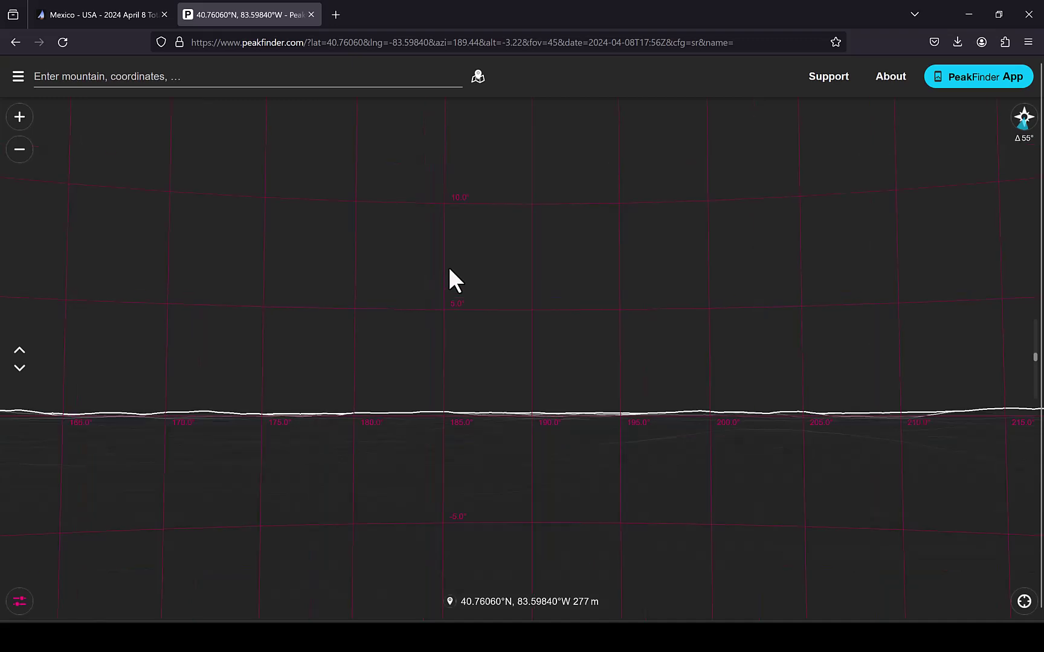
pyautogui.scroll(-2, 448, 269)
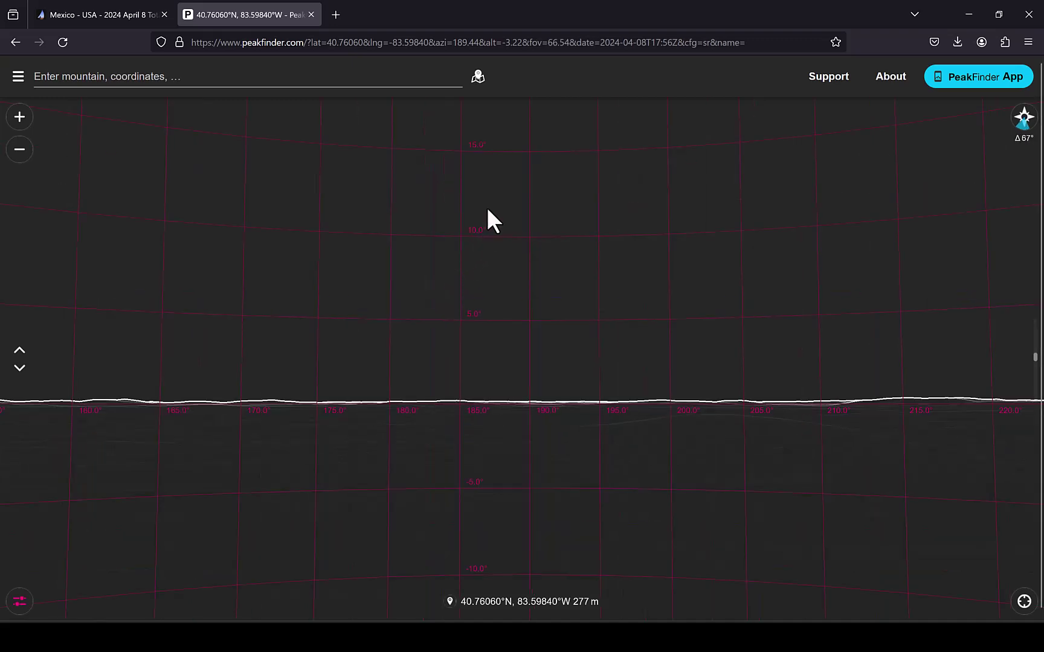
pyautogui.scroll(-2, 486, 208)
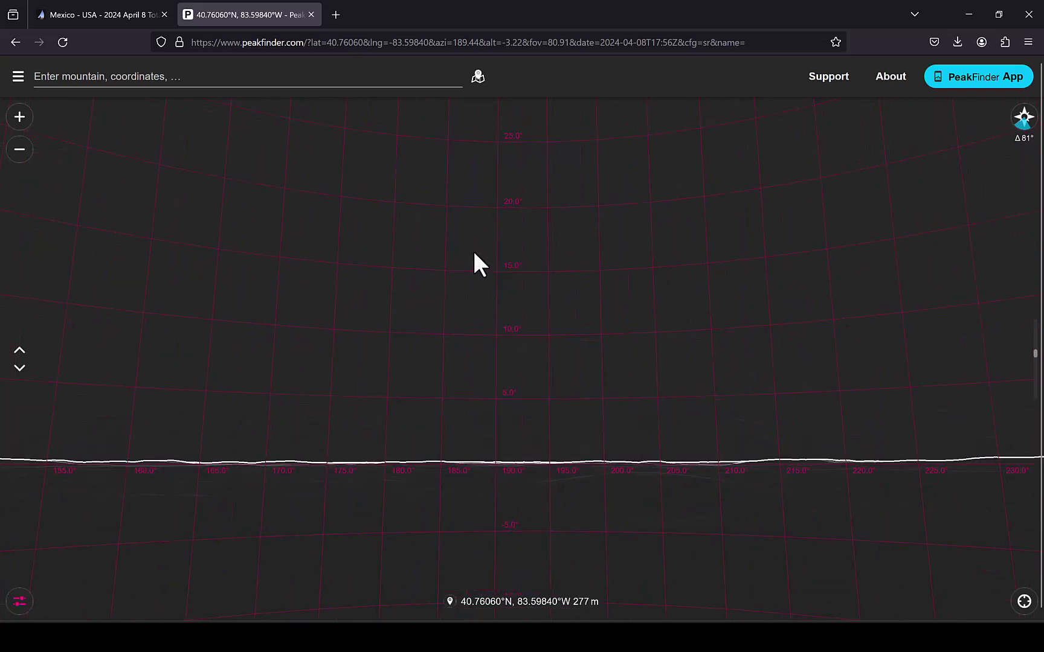
pyautogui.moveTo(474, 253); pyautogui.dragTo(473, 256)
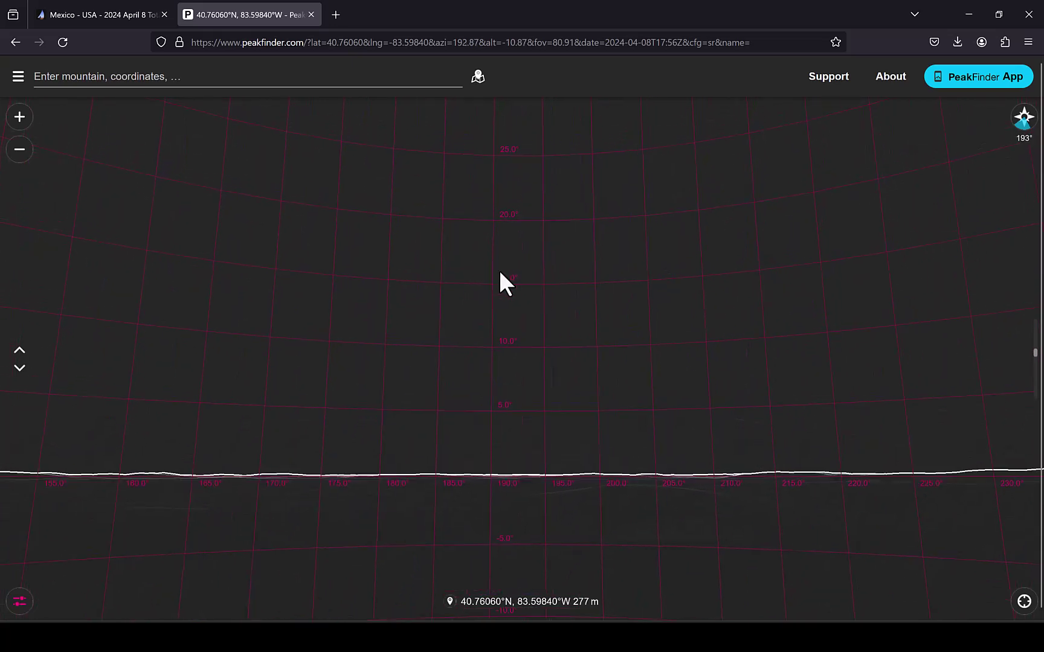
pyautogui.scroll(-2, 502, 256)
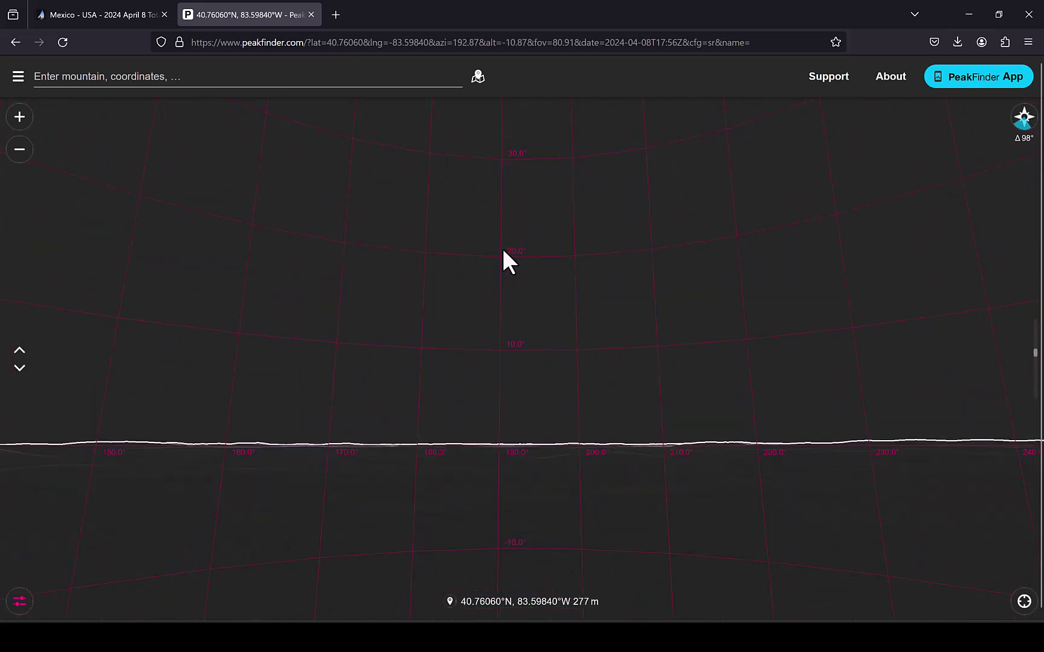
pyautogui.scroll(-1, 503, 251)
pyautogui.moveTo(482, 202); pyautogui.dragTo(457, 317)
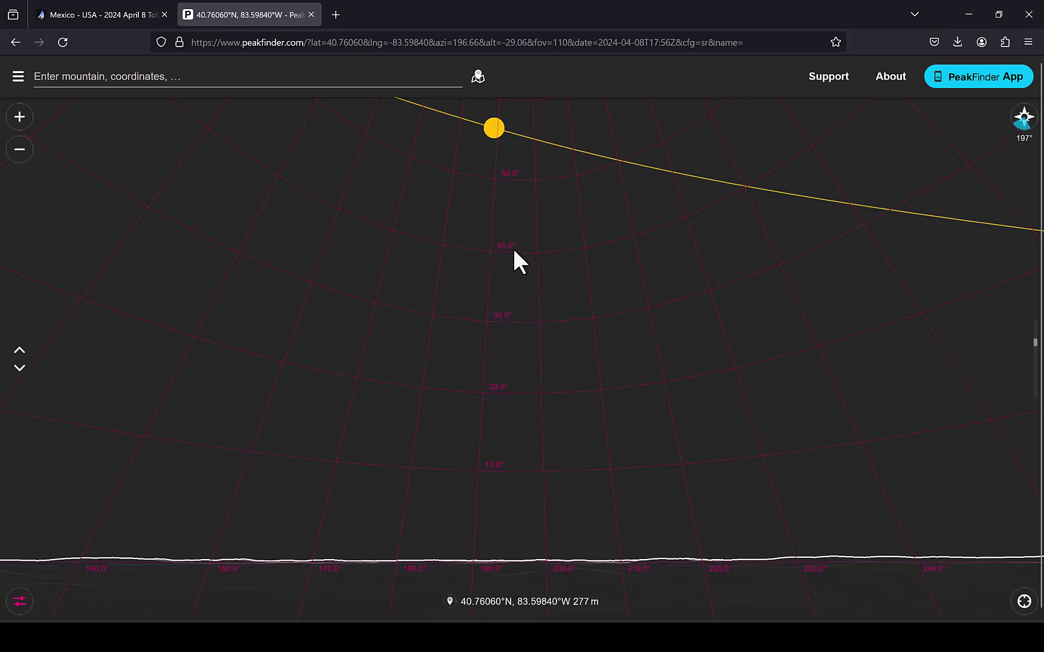
pyautogui.moveTo(504, 228); pyautogui.dragTo(488, 280)
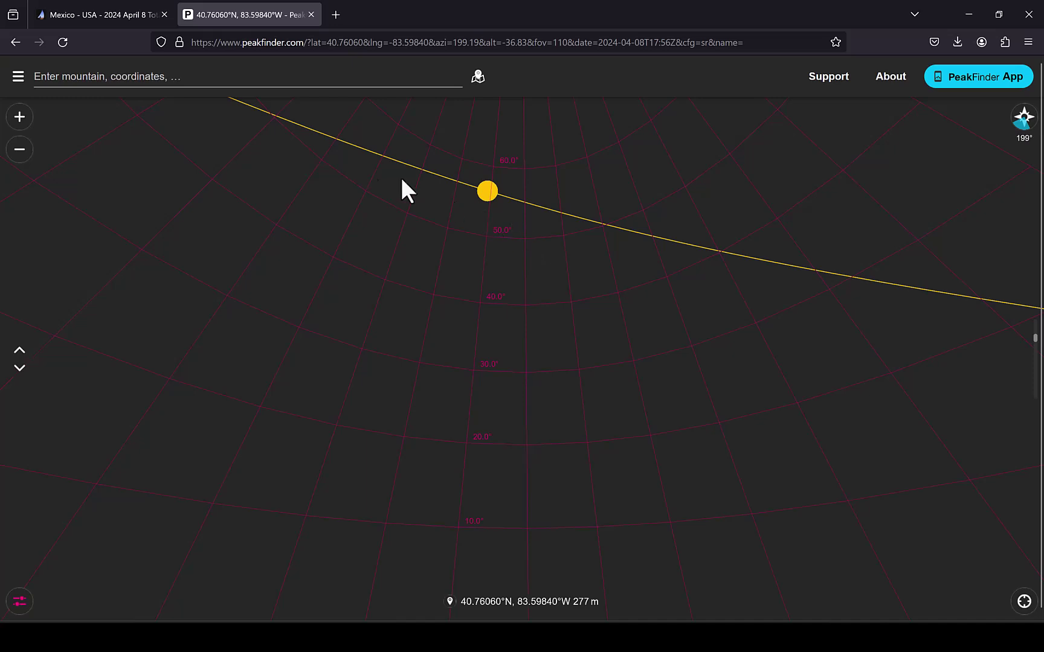
pyautogui.click(88, 10)
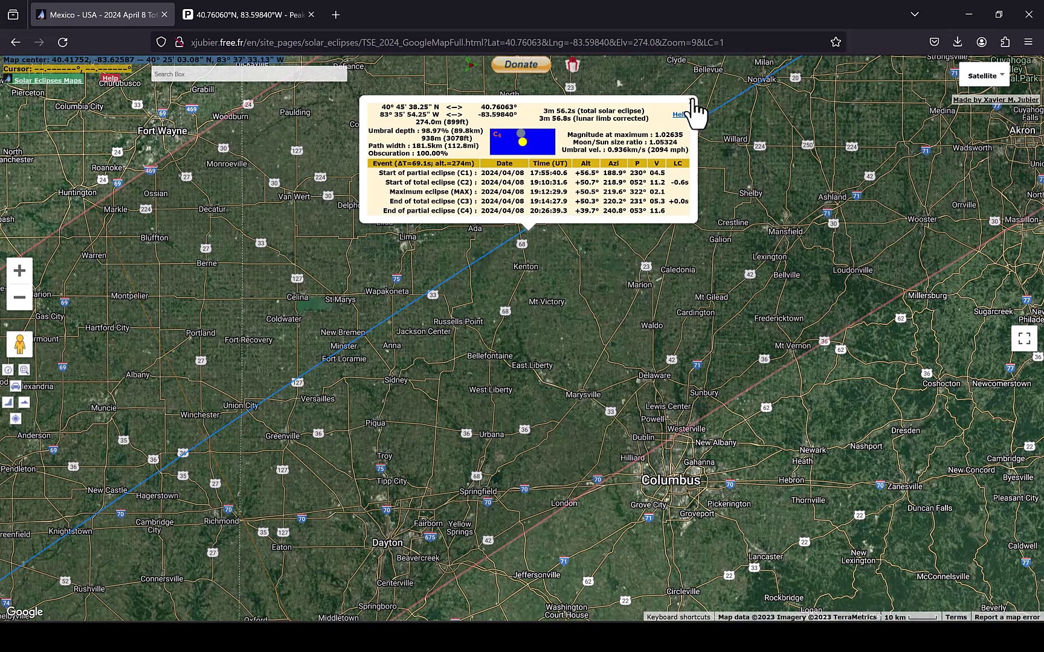
# - Follow the path to New Brunswick and show a spot near Fredericton: 3m 18.1s totality from 19:33:49.4 UT
pyautogui.click(691, 101)
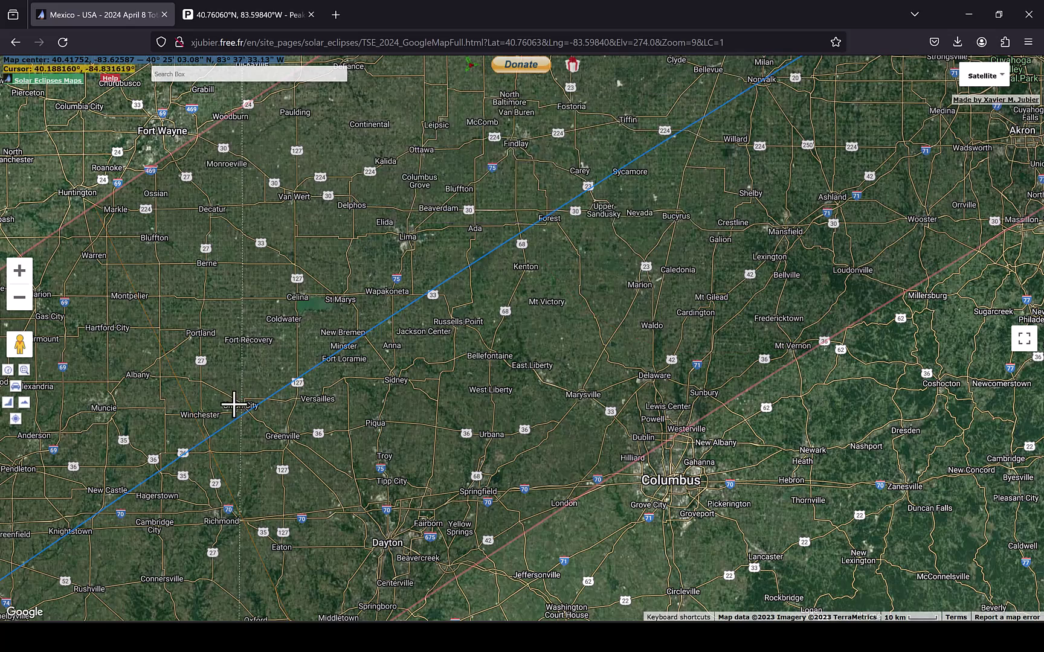
pyautogui.scroll(-1, 239, 396)
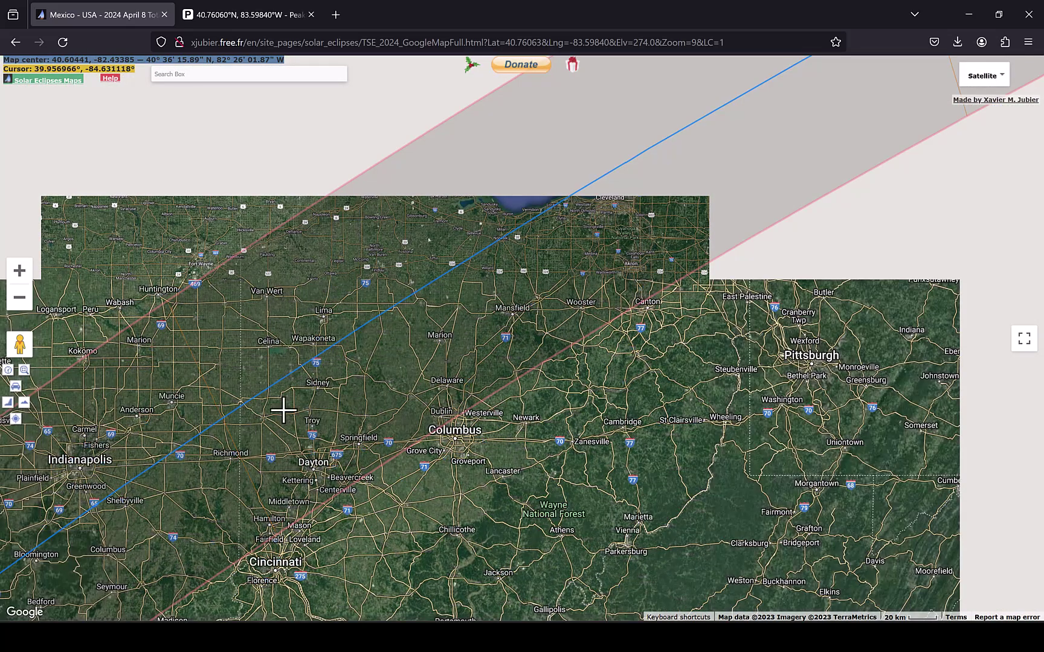
pyautogui.moveTo(284, 410); pyautogui.dragTo(434, 305)
pyautogui.scroll(-1, 350, 326)
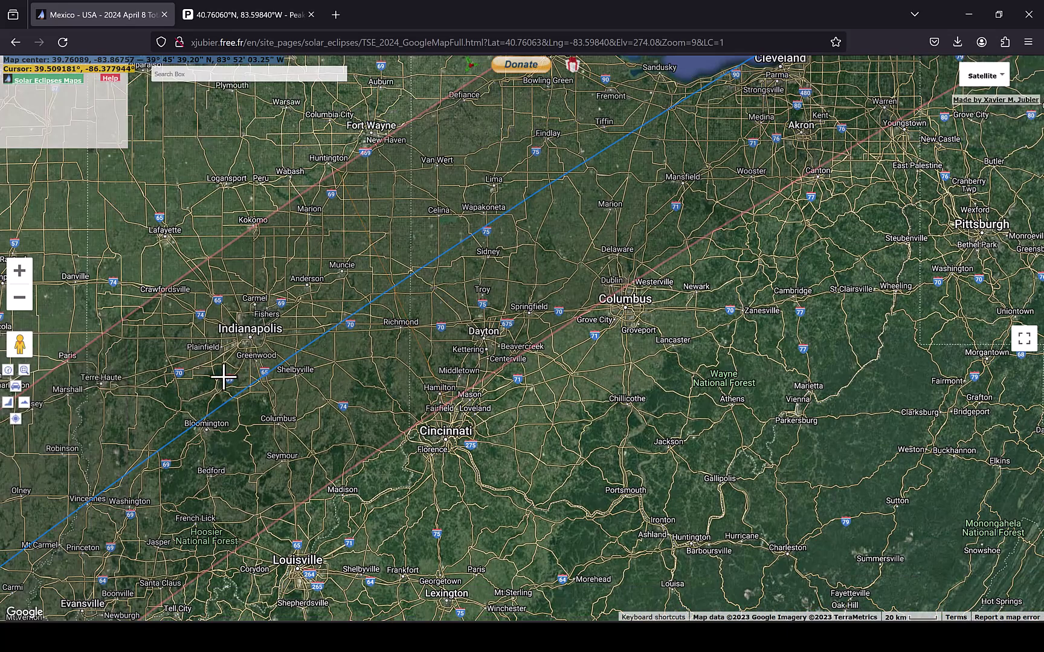
pyautogui.scroll(-1, 459, 338)
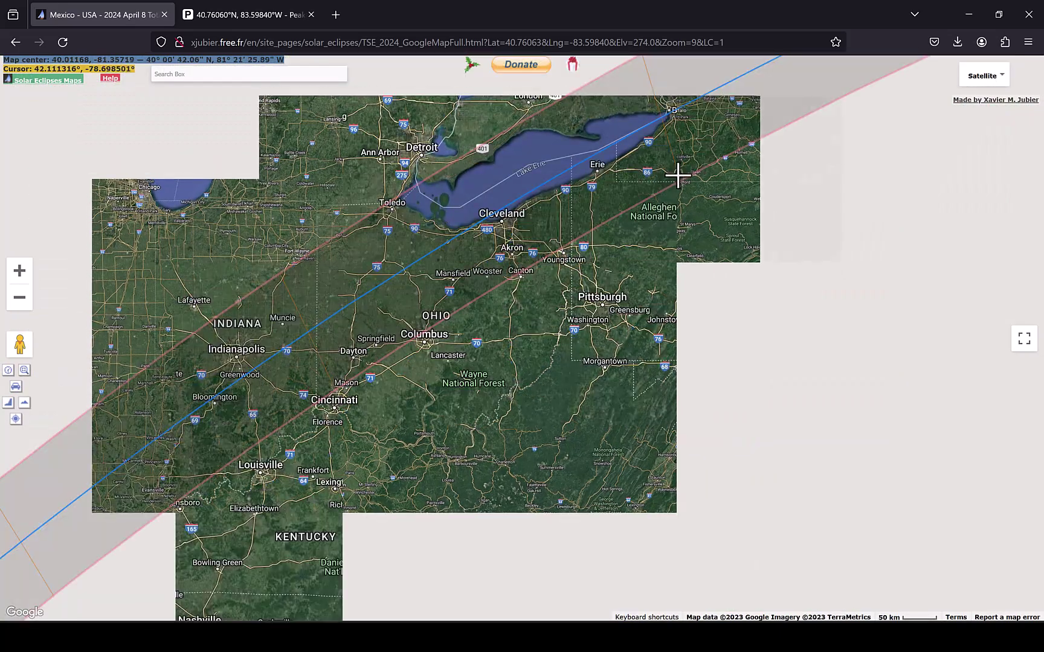
pyautogui.moveTo(678, 174); pyautogui.dragTo(242, 461)
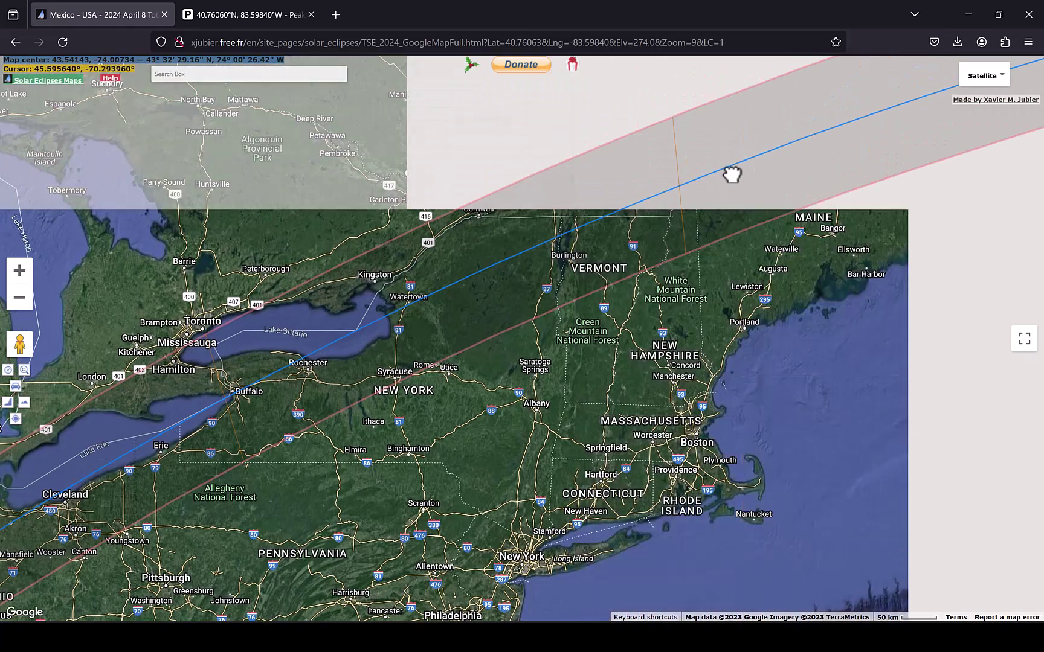
pyautogui.moveTo(732, 172); pyautogui.dragTo(485, 278)
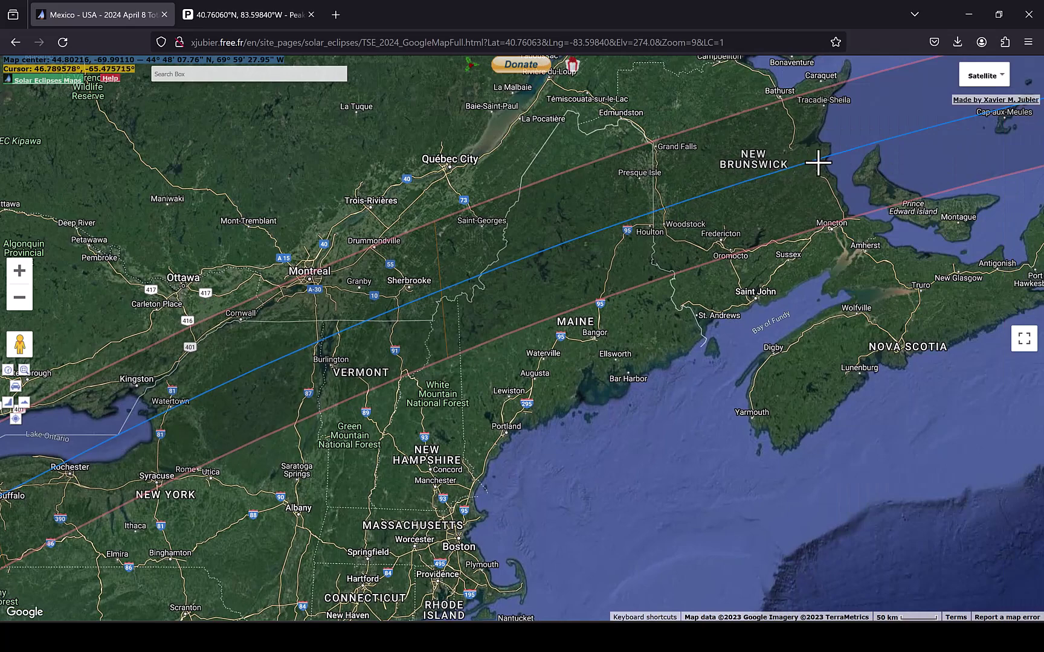
pyautogui.click(755, 179)
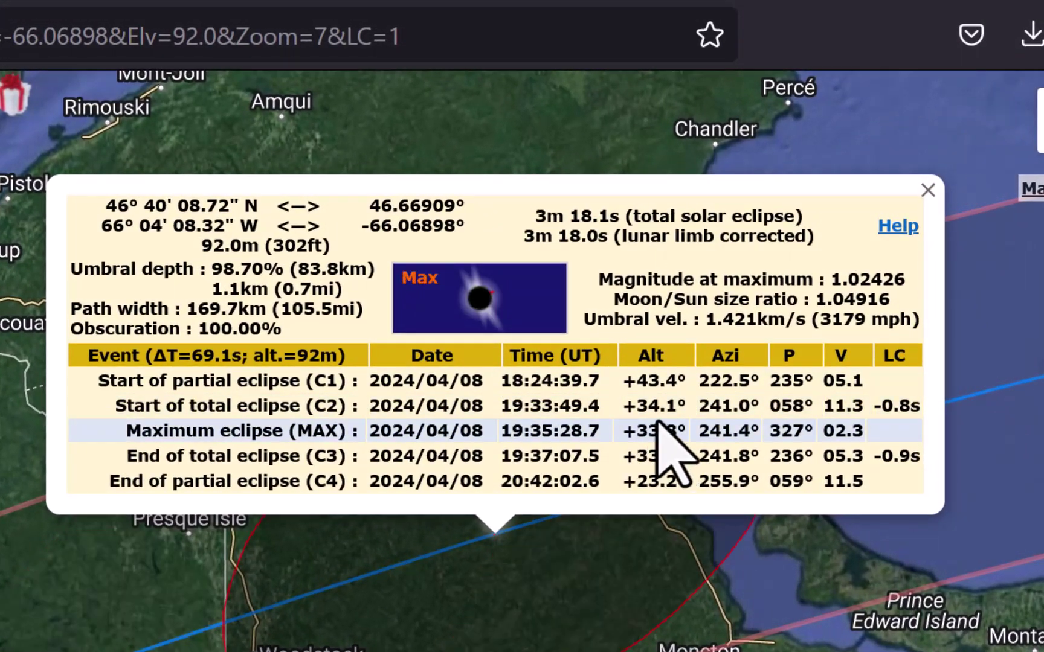
pyautogui.moveTo(659, 416)
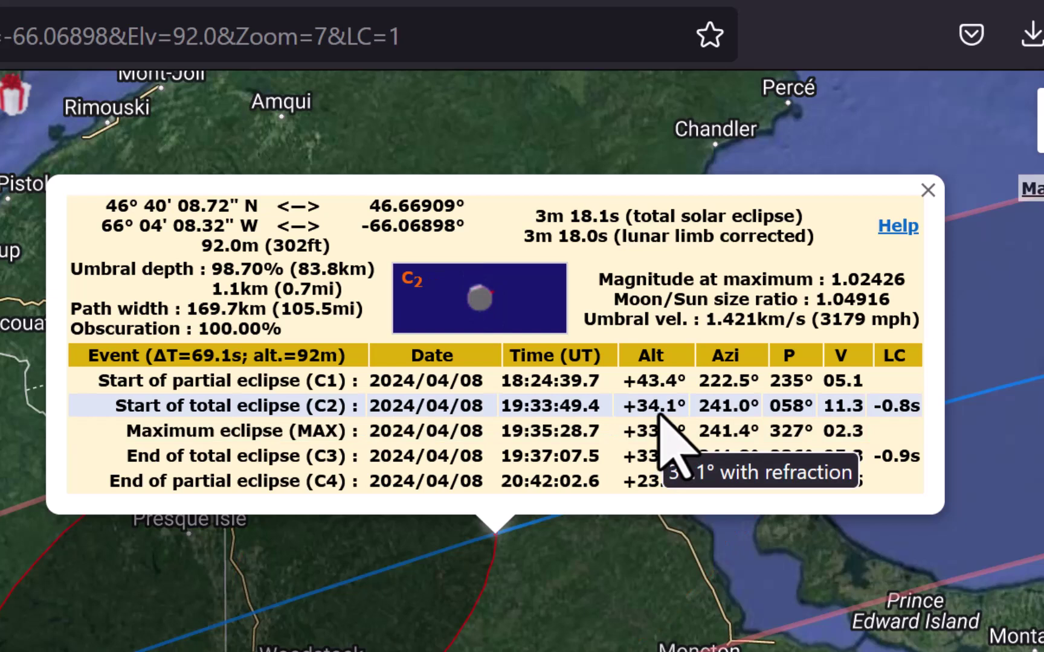